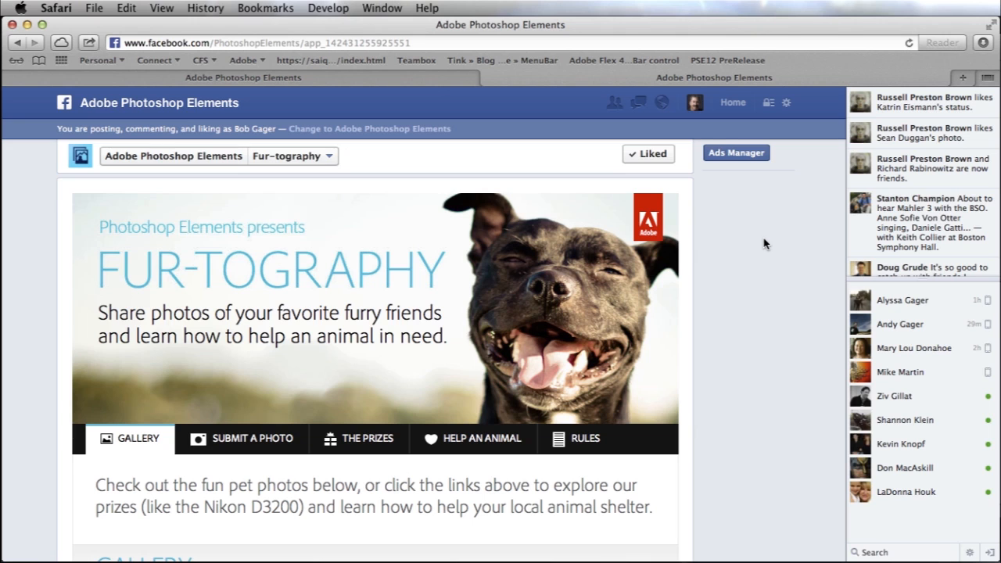
Browse the Fur-tography photo gallery and view the enlarged picture of the sleeping kitten Eddie
scroll(764, 244, down, 5)
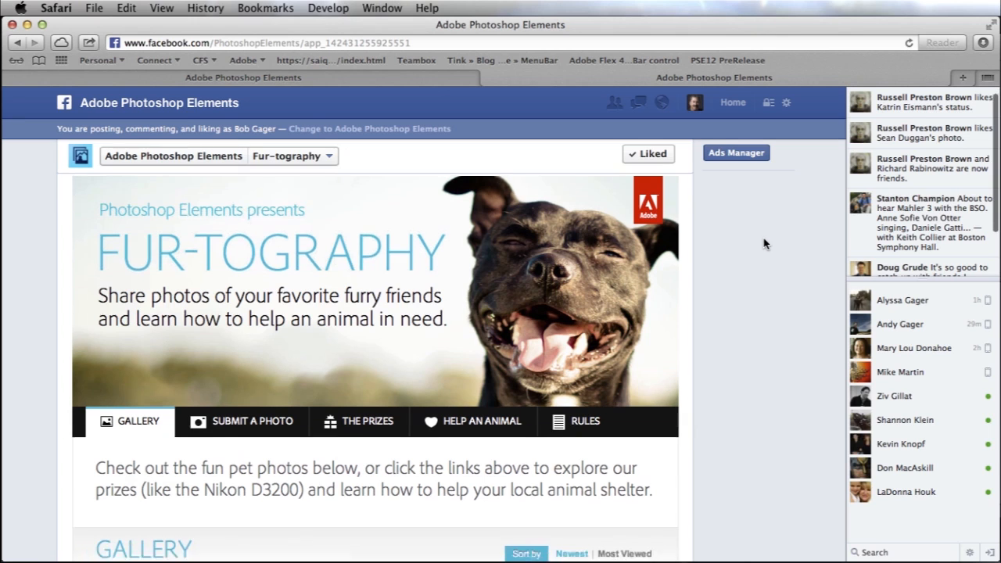
scroll(764, 244, down, 7)
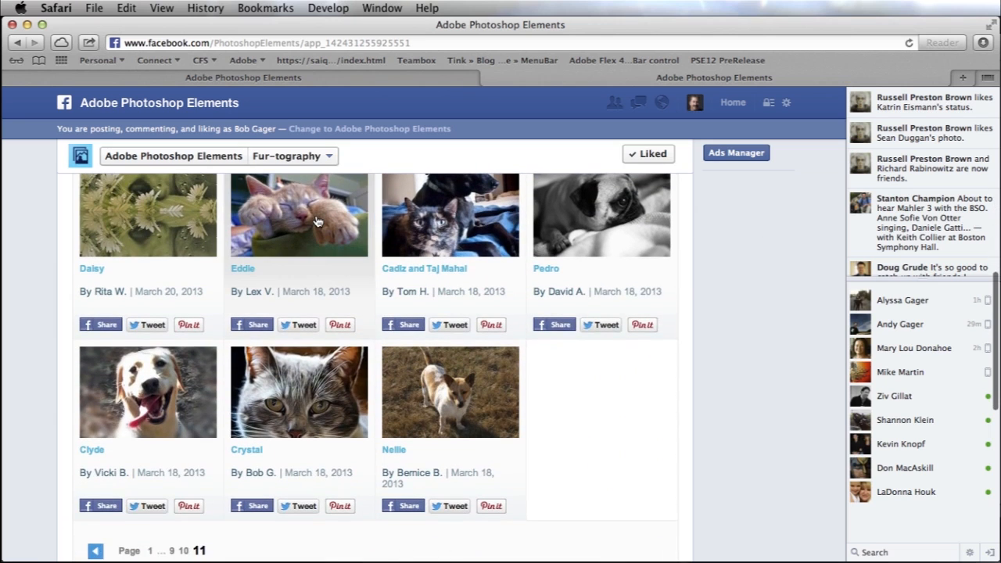
scroll(316, 222, up, 1)
click(302, 279)
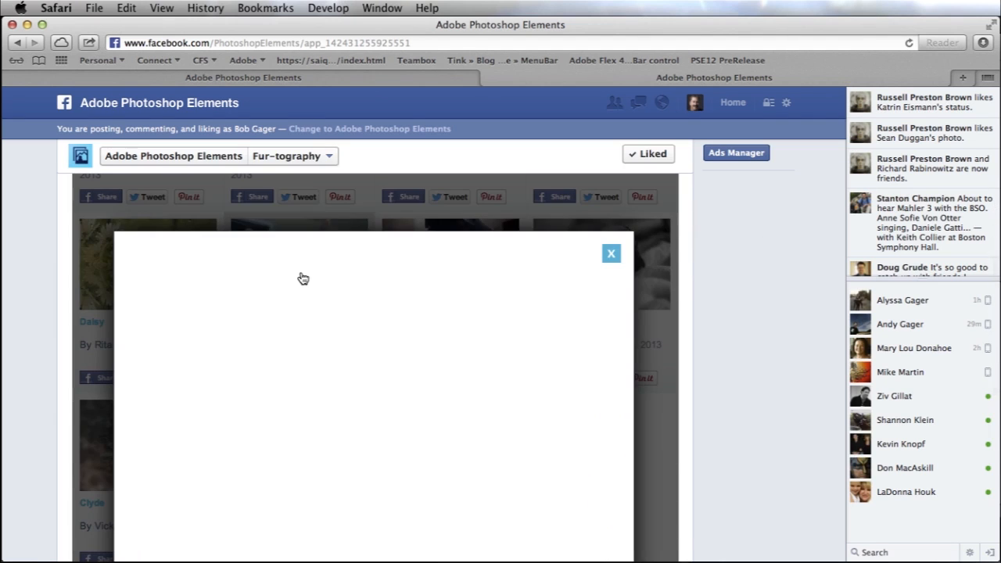
scroll(481, 295, down, 2)
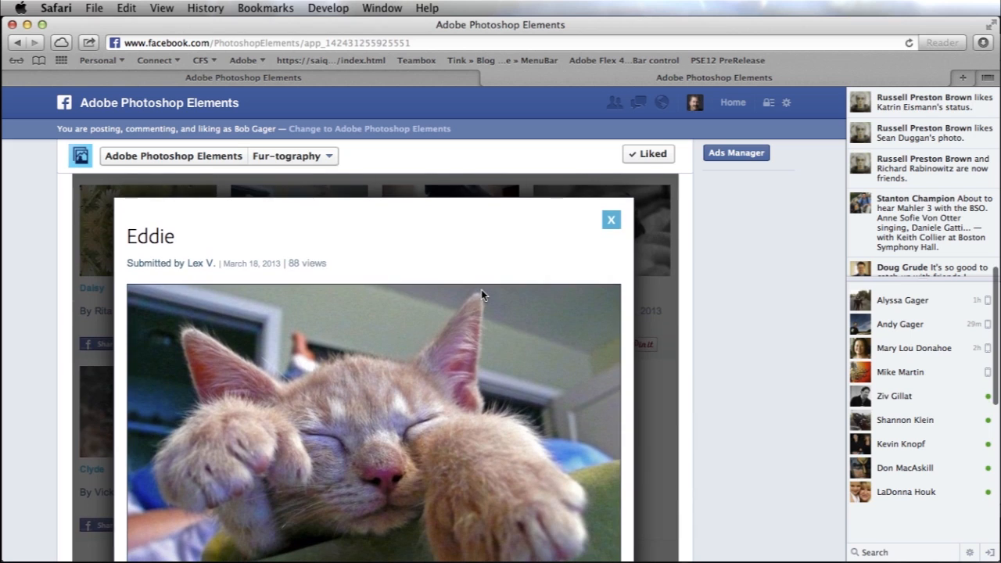
scroll(481, 295, down, 2)
scroll(481, 294, down, 1)
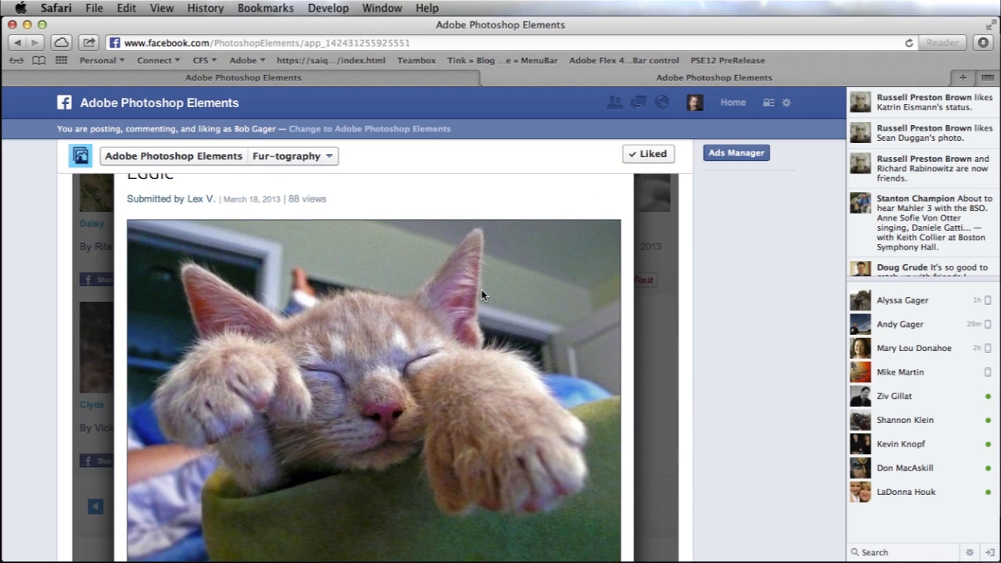
Switch to Photoshop Elements Editor and start the Out Of Bounds guided edit for the kitten photo
click(27, 25)
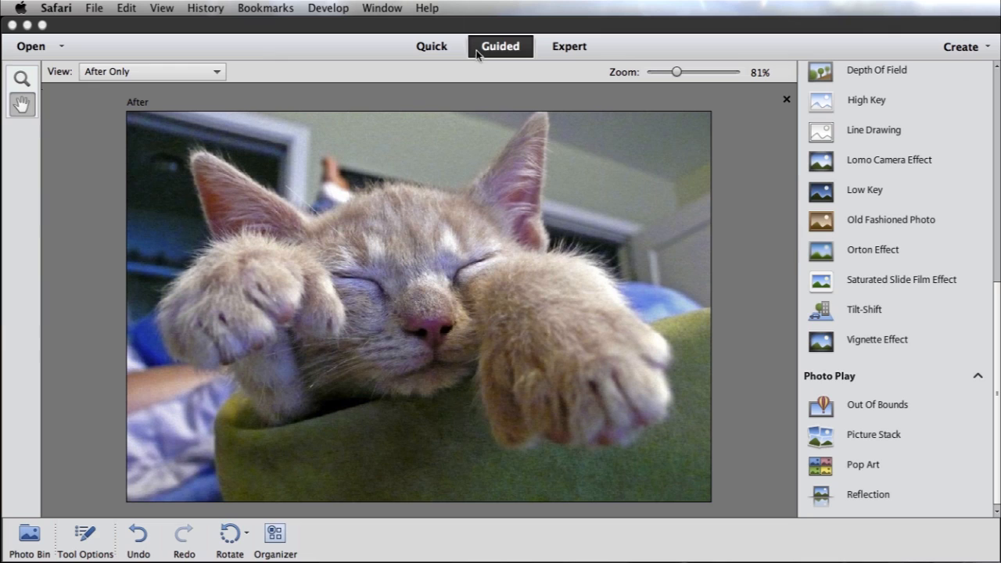
click(507, 53)
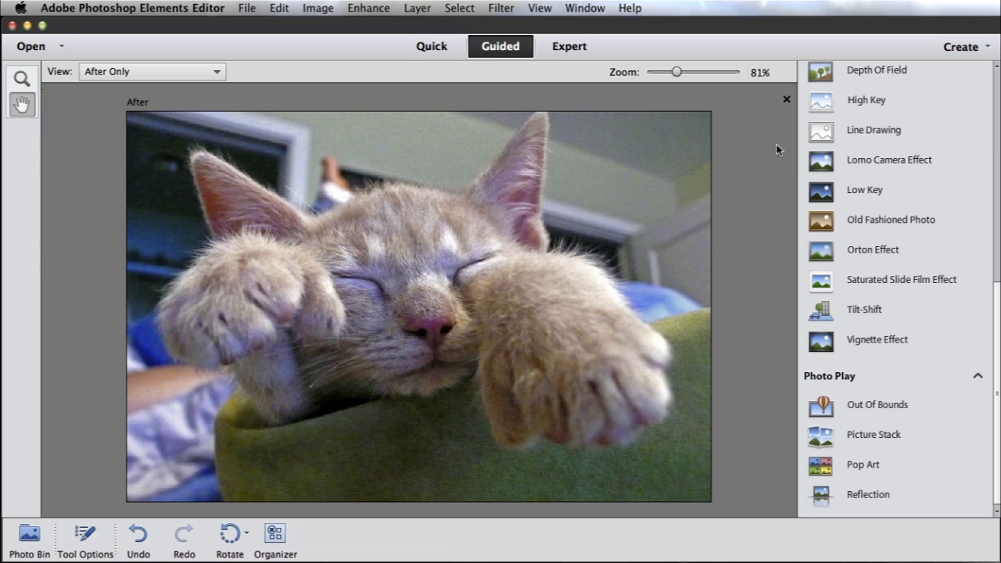
drag(997, 305, 998, 239)
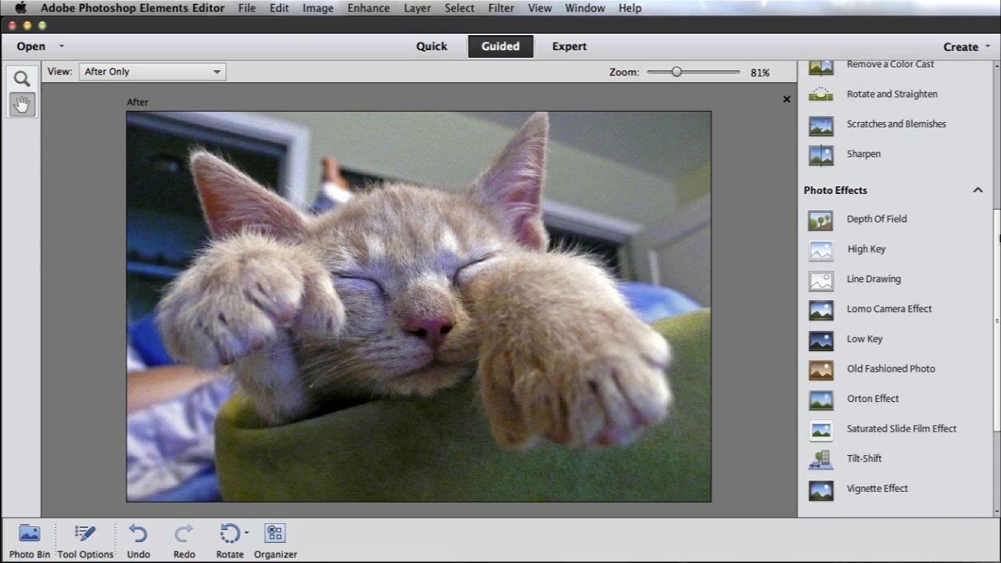
scroll(999, 238, up, 5)
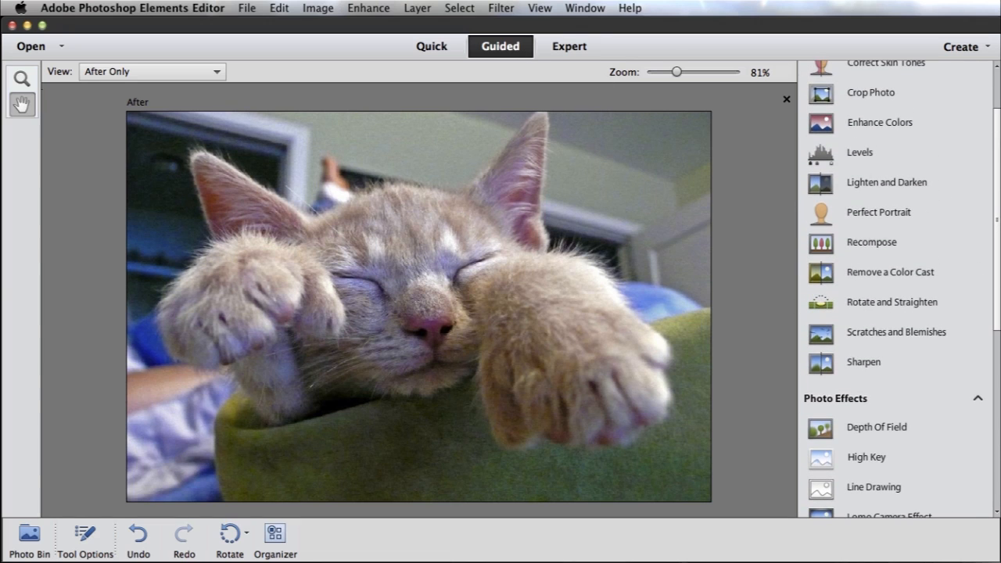
scroll(997, 143, down, 5)
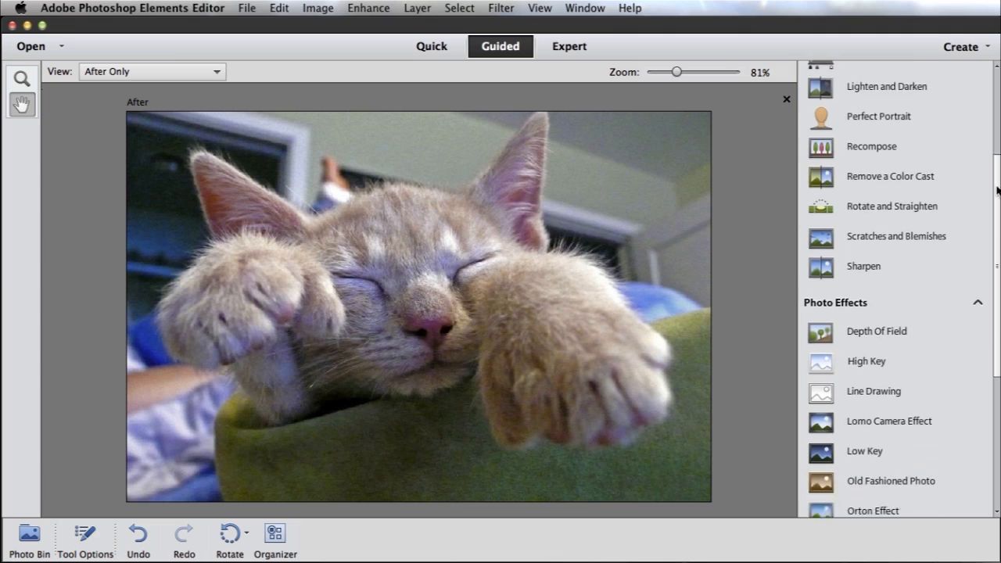
scroll(986, 248, down, 4)
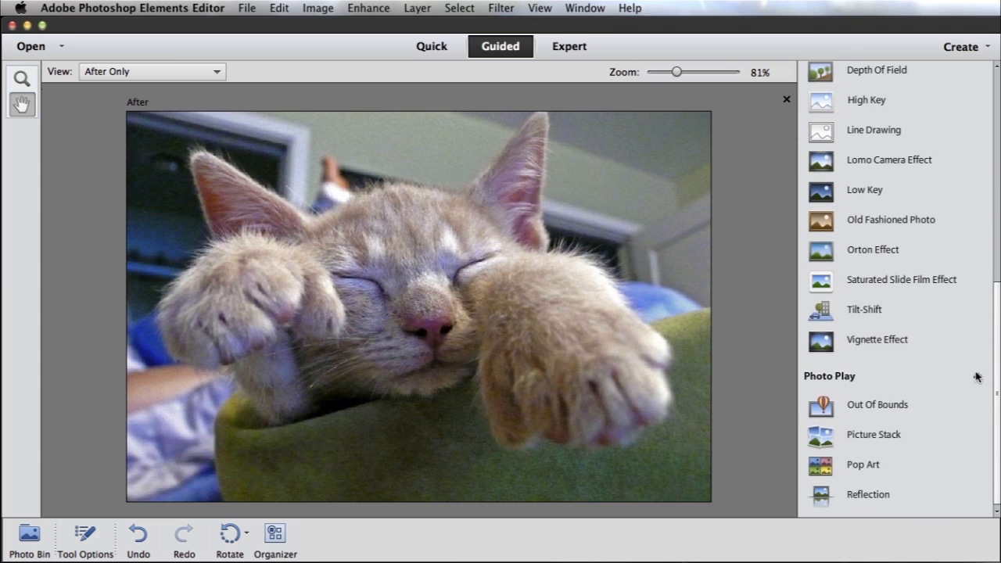
click(871, 406)
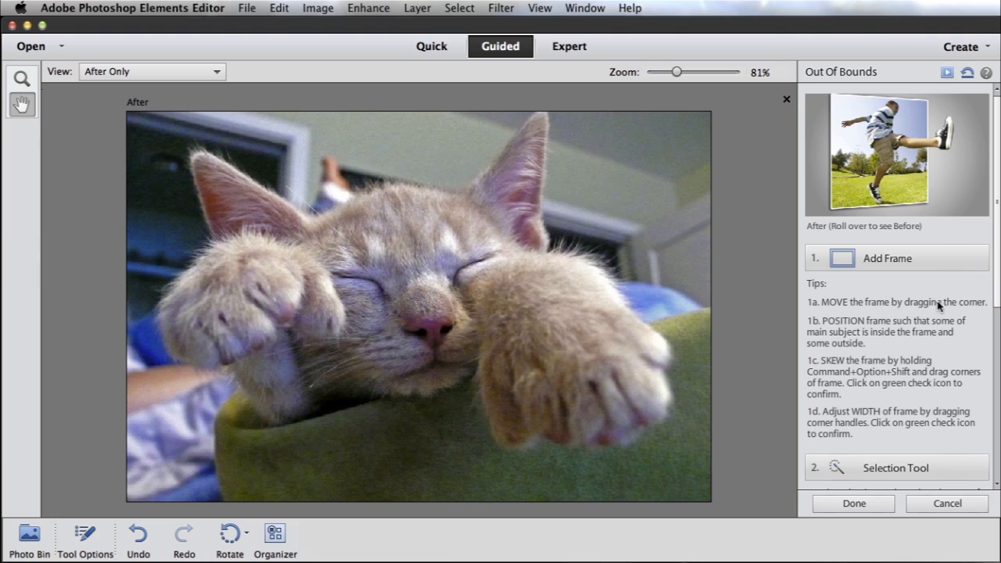
Add a frame around the kitten, leaving one ear tip and the large paw partly outside, and skew it shorter on the paw side
mouse_move(945, 204)
drag(998, 251, 997, 270)
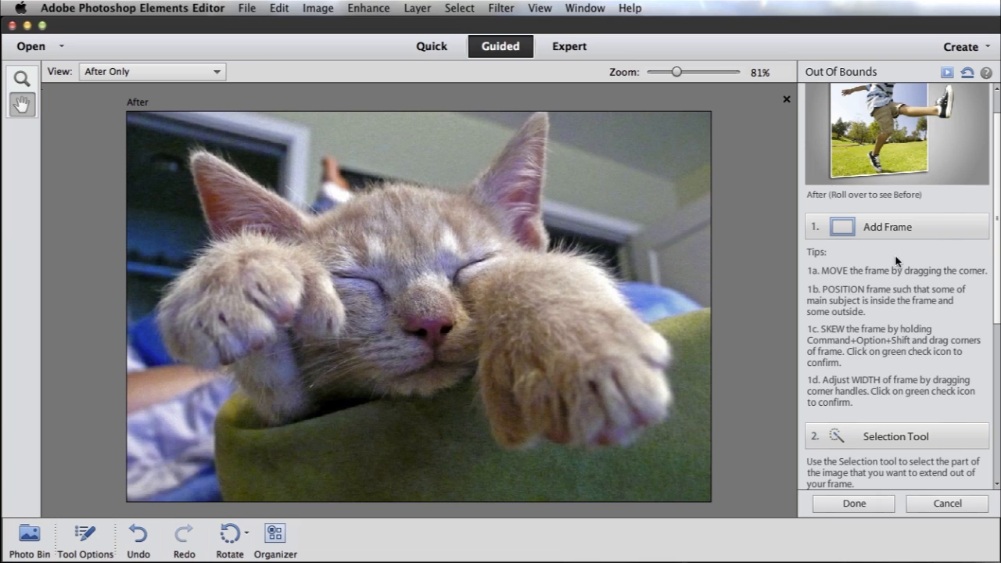
click(845, 230)
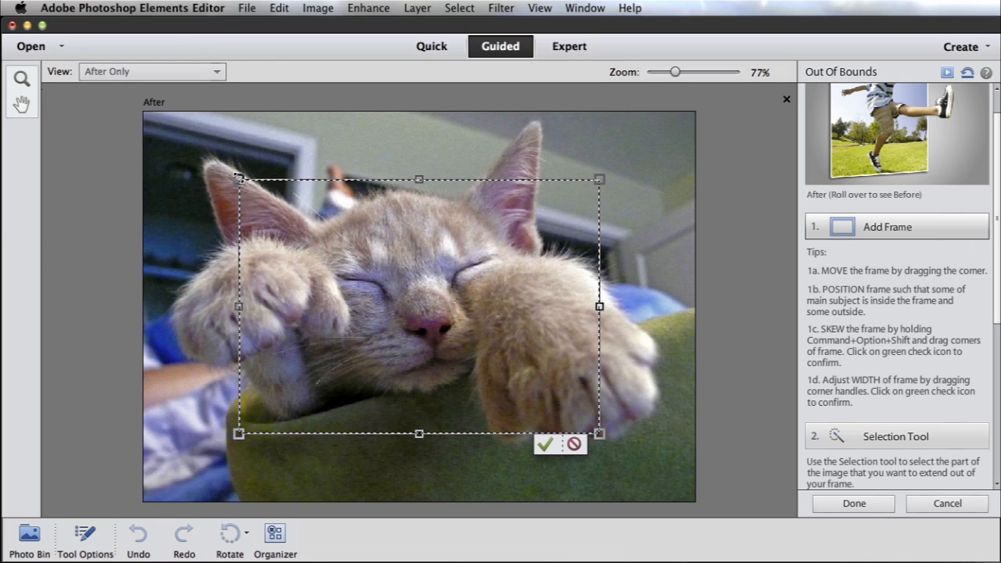
drag(240, 181, 184, 141)
drag(387, 220, 357, 218)
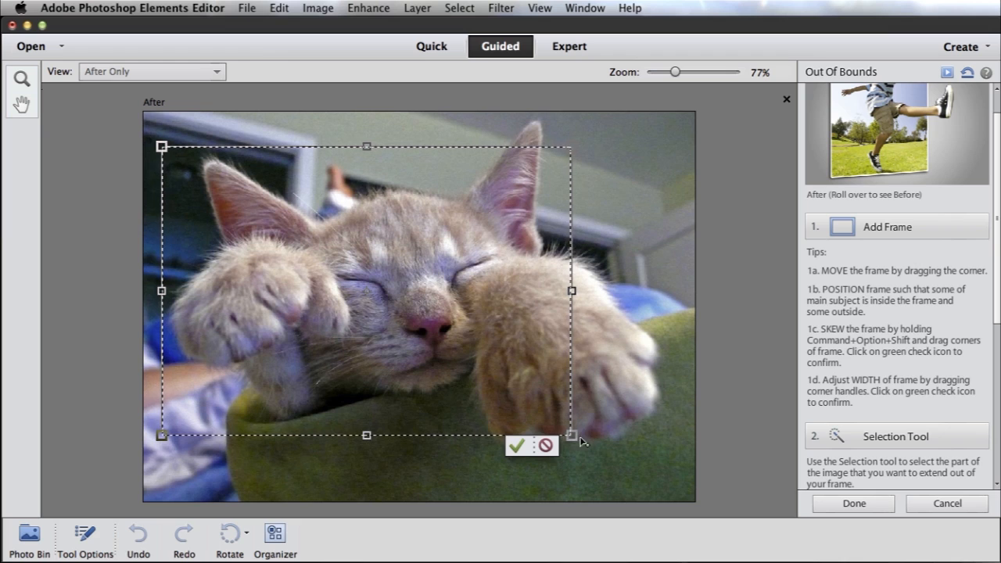
drag(572, 435, 571, 411)
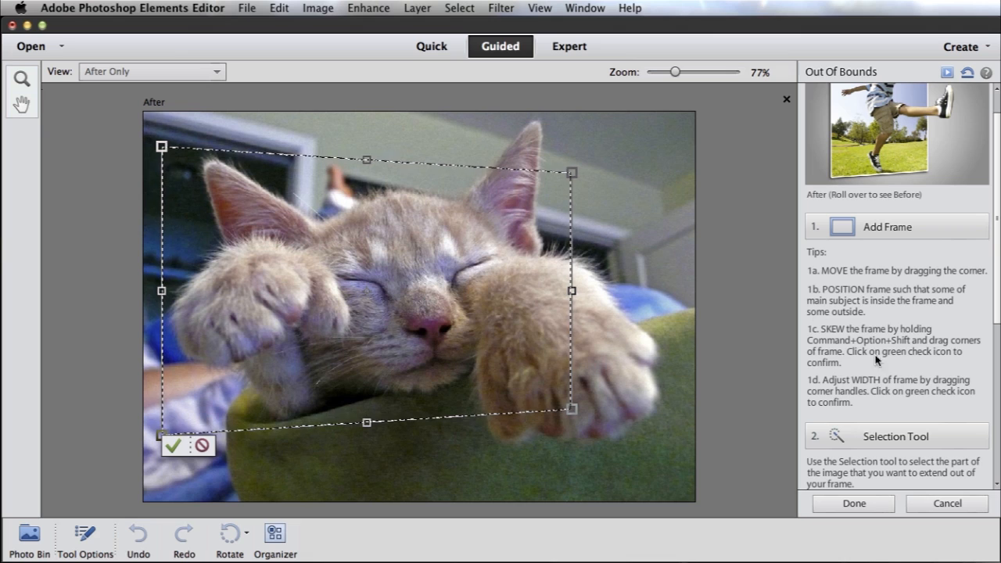
click(173, 446)
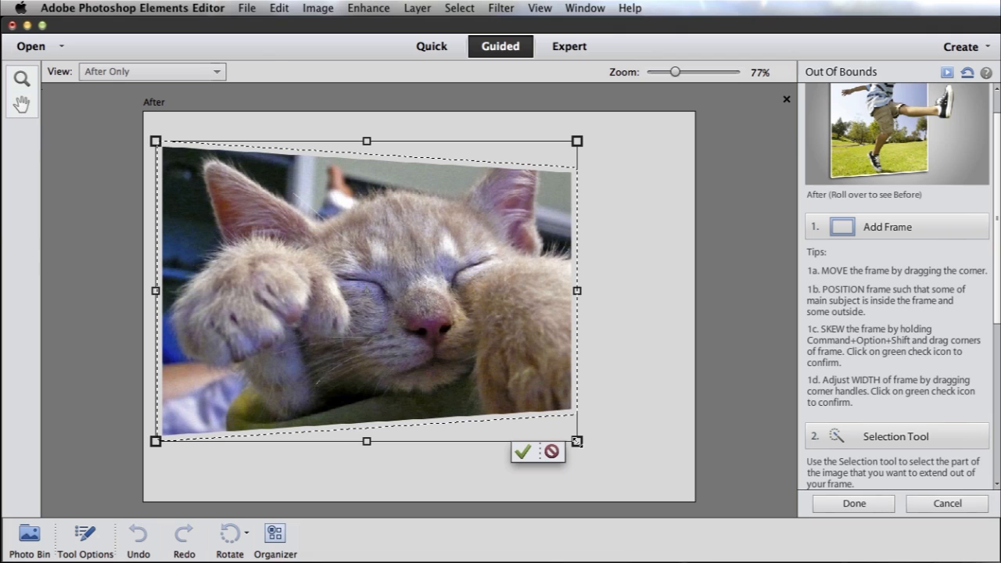
Widen the frame's border slightly on all sides and apply it
drag(582, 445, 586, 450)
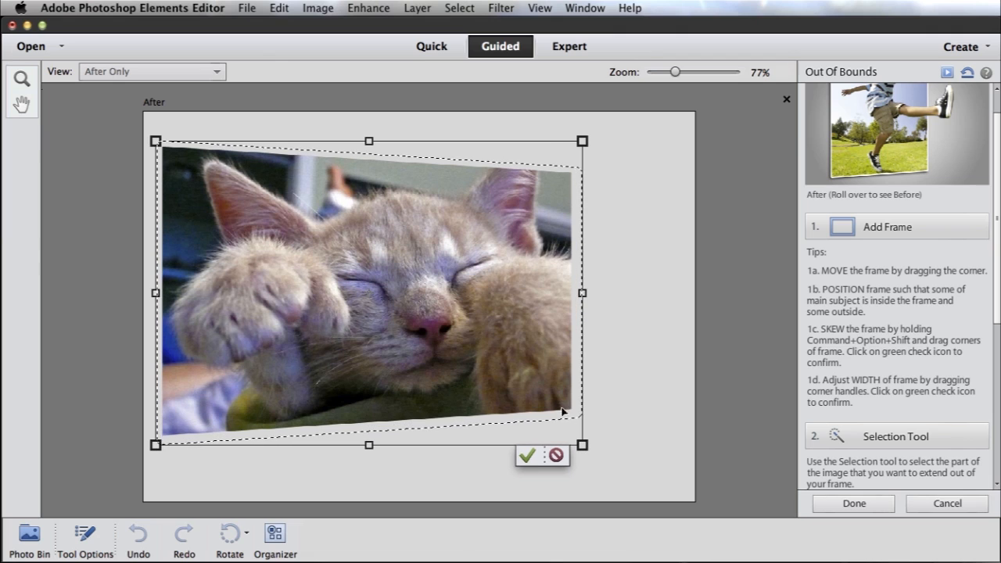
drag(155, 141, 147, 136)
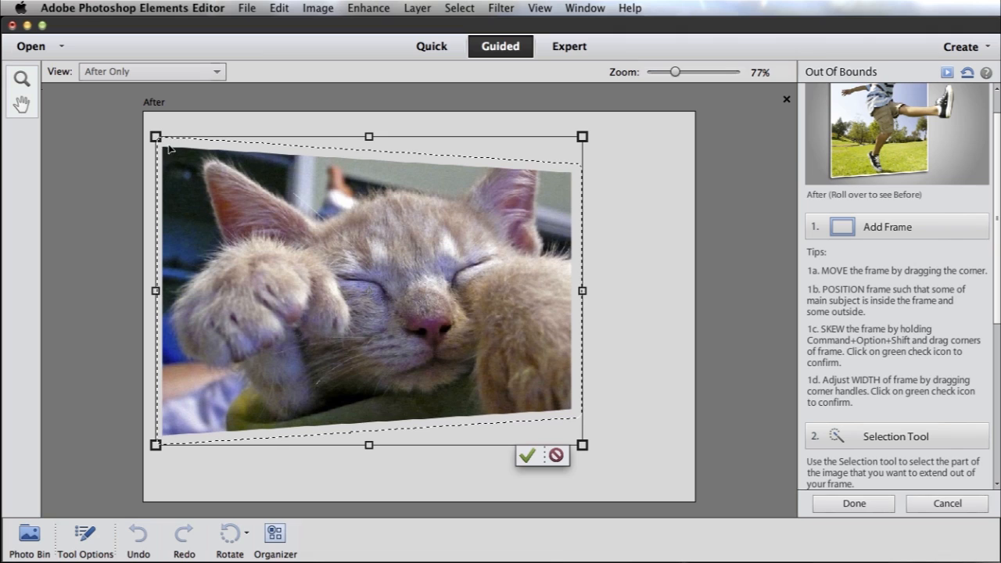
drag(155, 290, 153, 290)
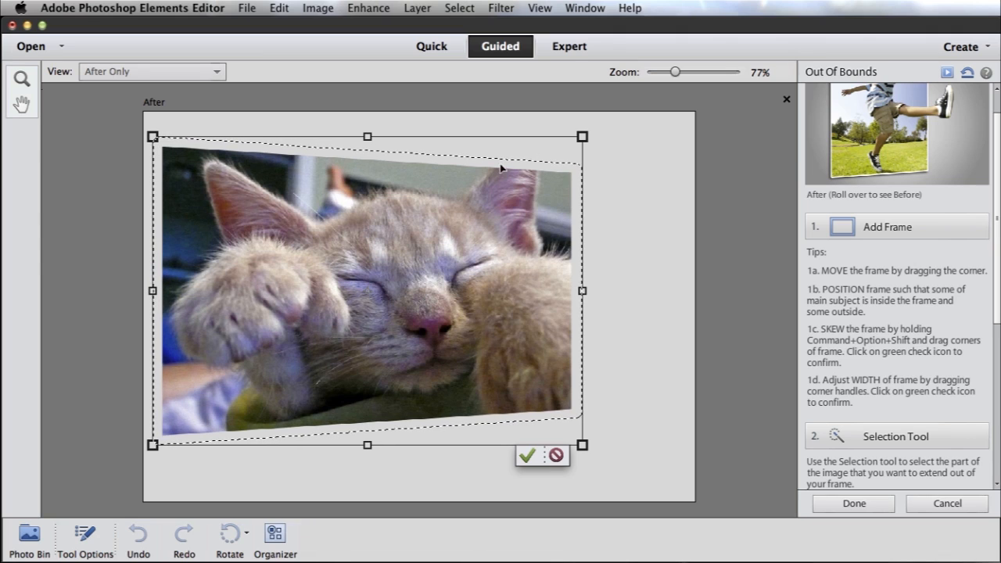
click(527, 457)
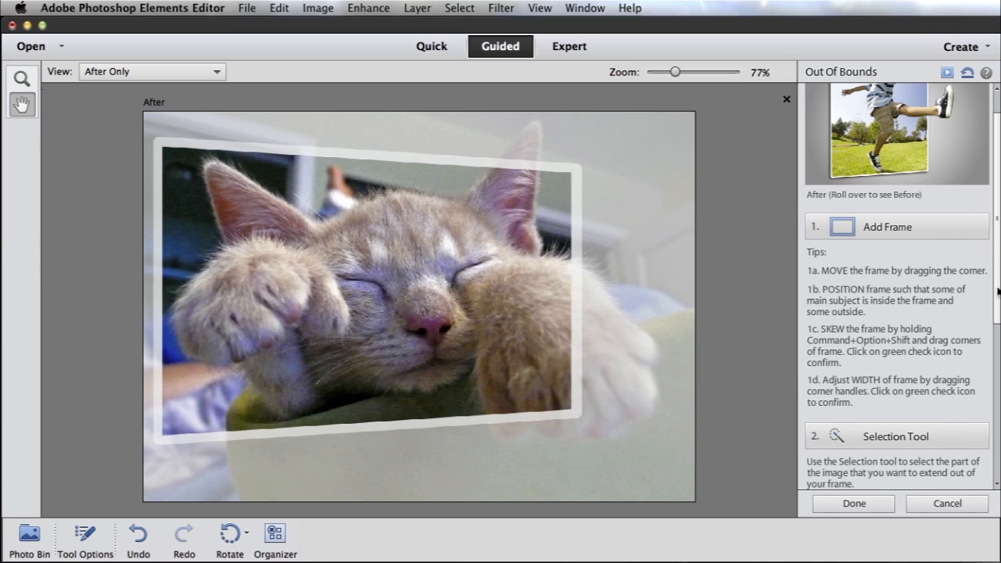
Select the kitten's large paw extending past the frame and subtract the surrounding background from the selection, using a 15 px selection brush
scroll(998, 292, down, 5)
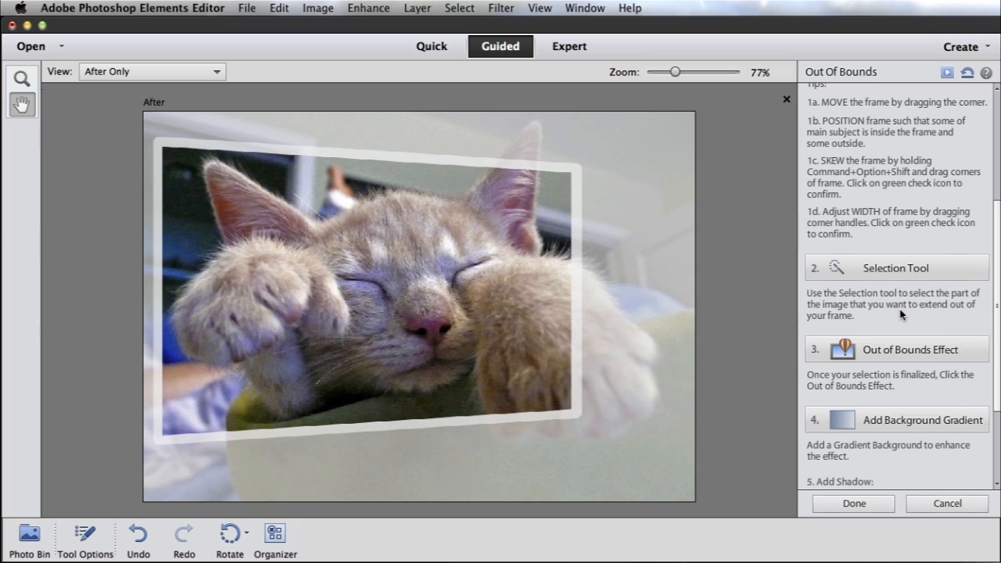
click(843, 272)
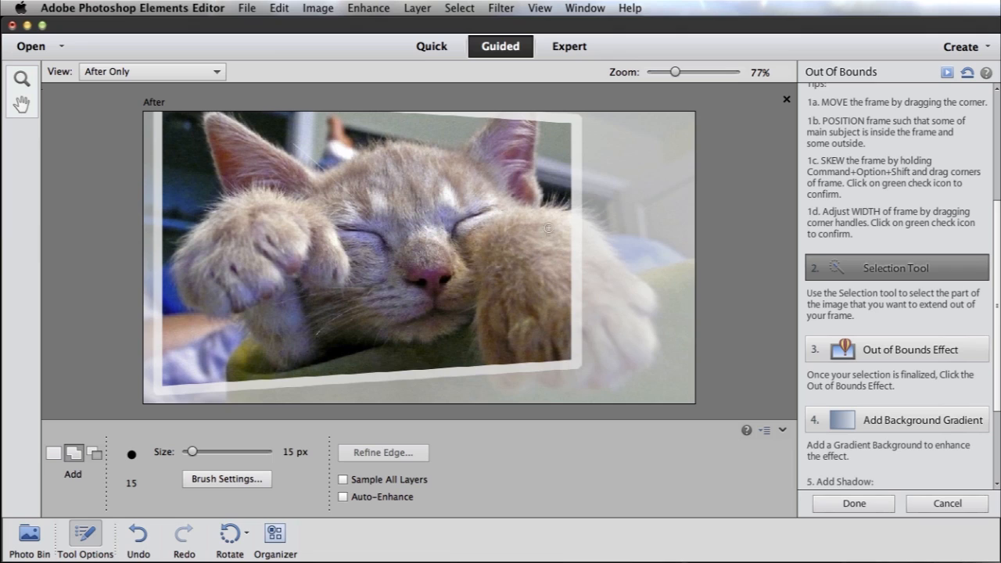
mouse_move(553, 235)
mouse_down()
mouse_move(575, 256)
mouse_move(582, 242)
mouse_move(616, 297)
mouse_move(622, 317)
mouse_move(604, 352)
mouse_move(507, 364)
mouse_move(499, 375)
mouse_move(496, 337)
mouse_up()
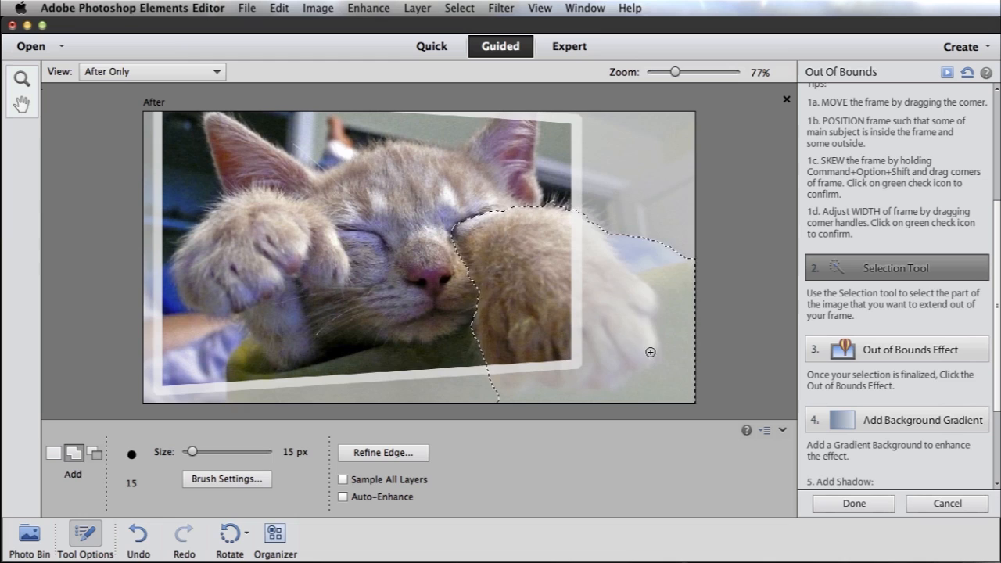
key(alt)
mouse_move(660, 266)
mouse_down()
mouse_move(644, 239)
mouse_move(664, 261)
mouse_move(616, 229)
mouse_move(691, 259)
mouse_move(666, 268)
mouse_move(674, 379)
mouse_move(633, 400)
mouse_move(485, 402)
mouse_up()
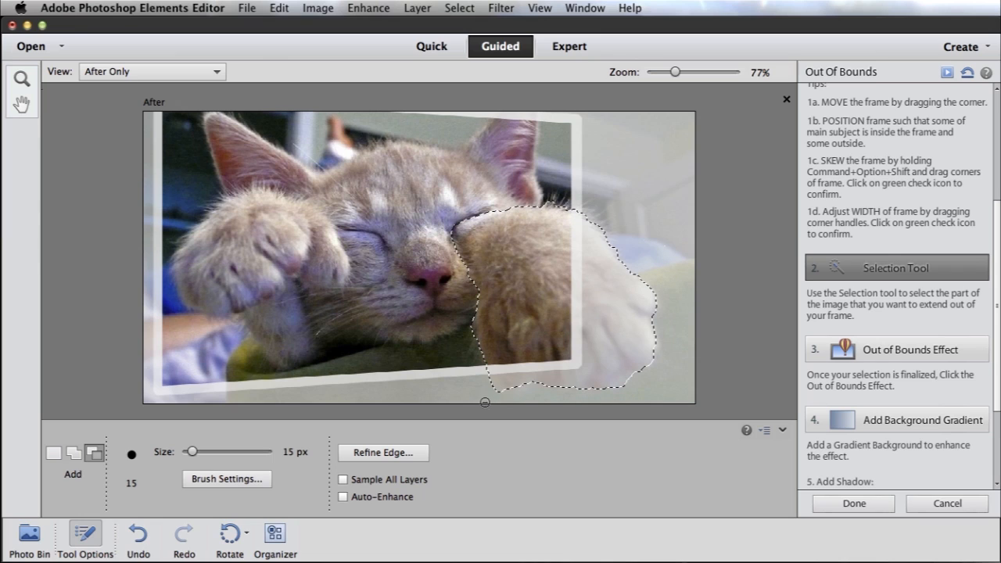
key(alt)
Add the ear tip sticking out above the frame to the selection and apply the Out of Bounds Effect
click(22, 104)
drag(632, 156, 632, 188)
drag(628, 149, 626, 183)
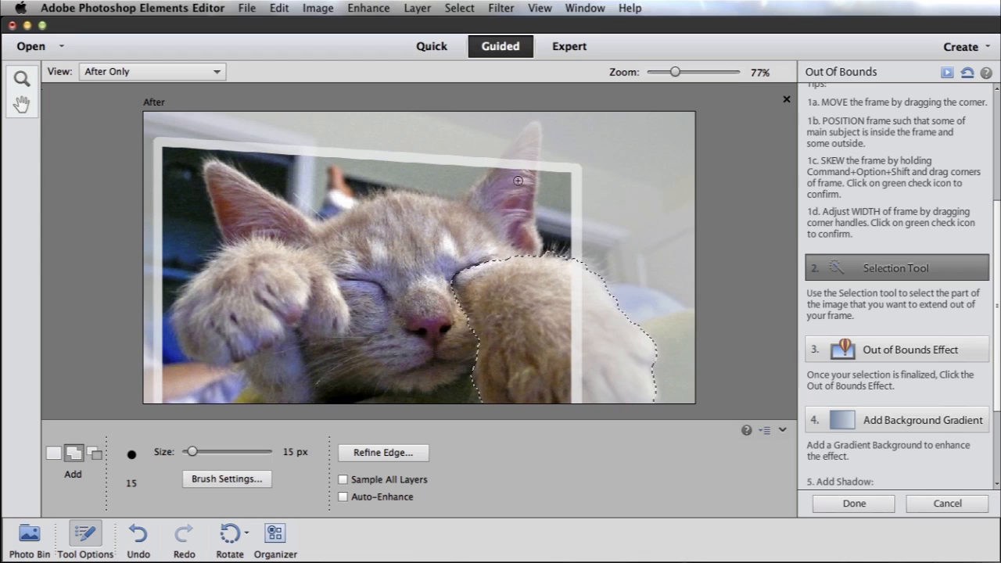
drag(510, 187, 515, 180)
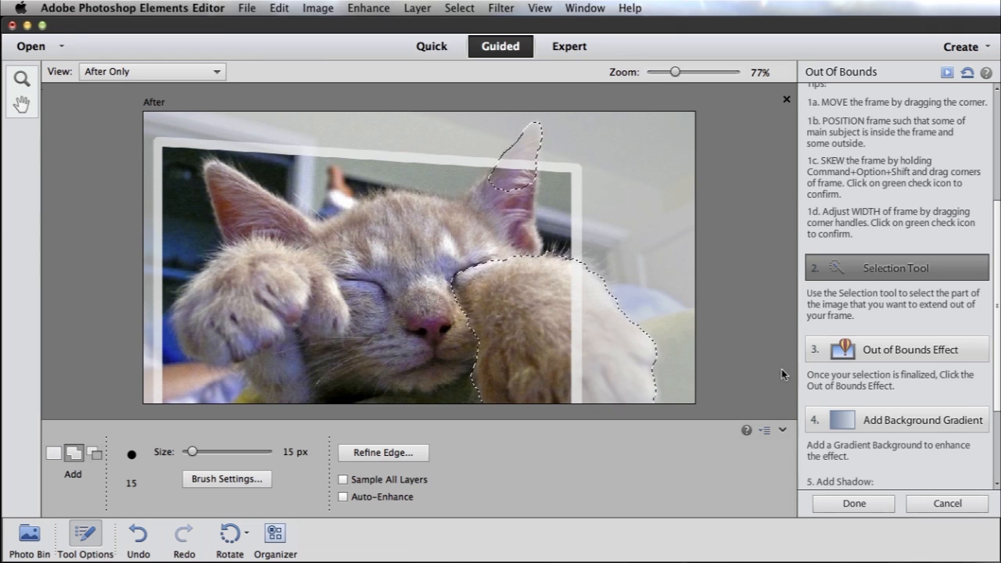
click(866, 352)
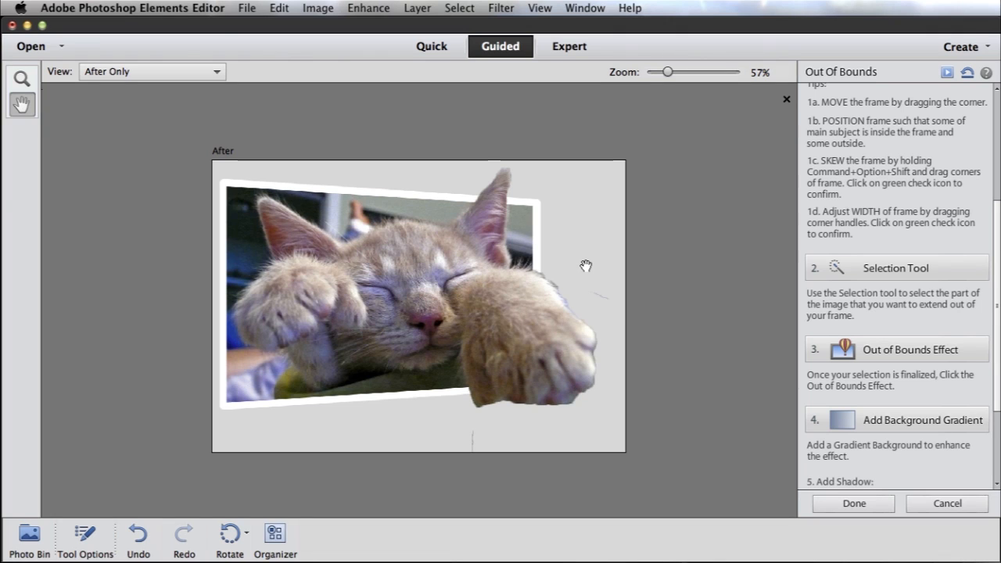
Add a background gradient fill layer with Normal mode and 100% opacity
drag(997, 362, 993, 434)
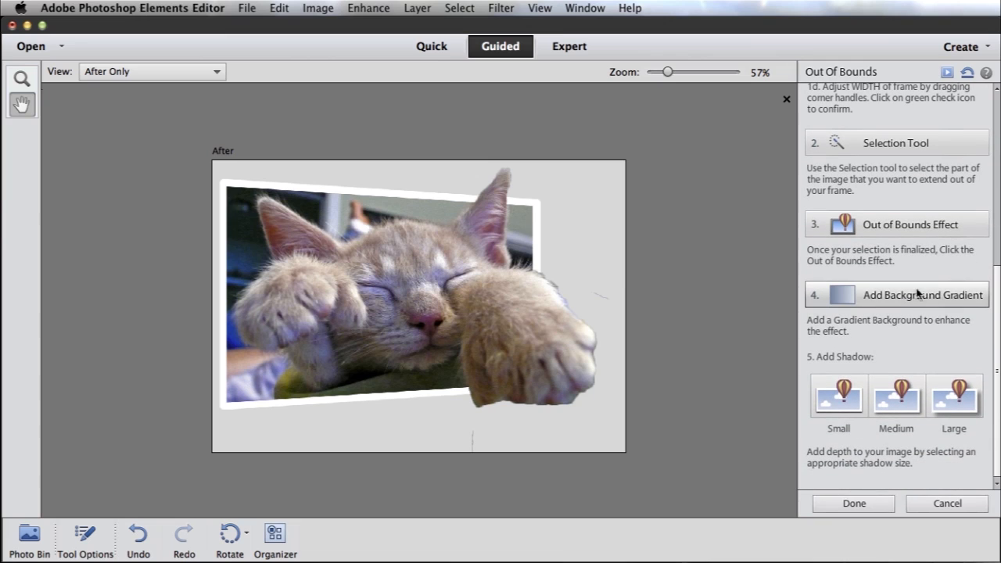
click(867, 301)
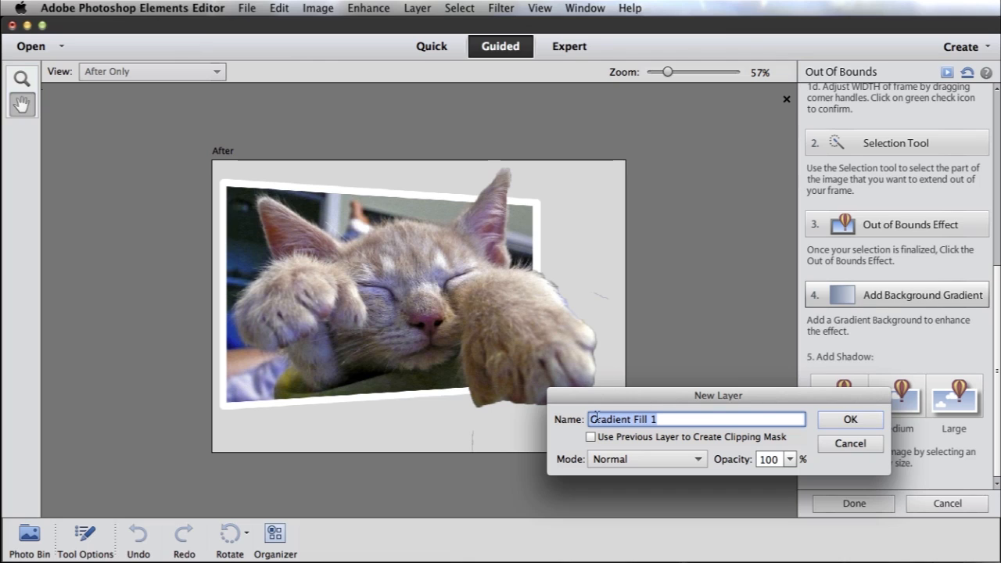
click(851, 421)
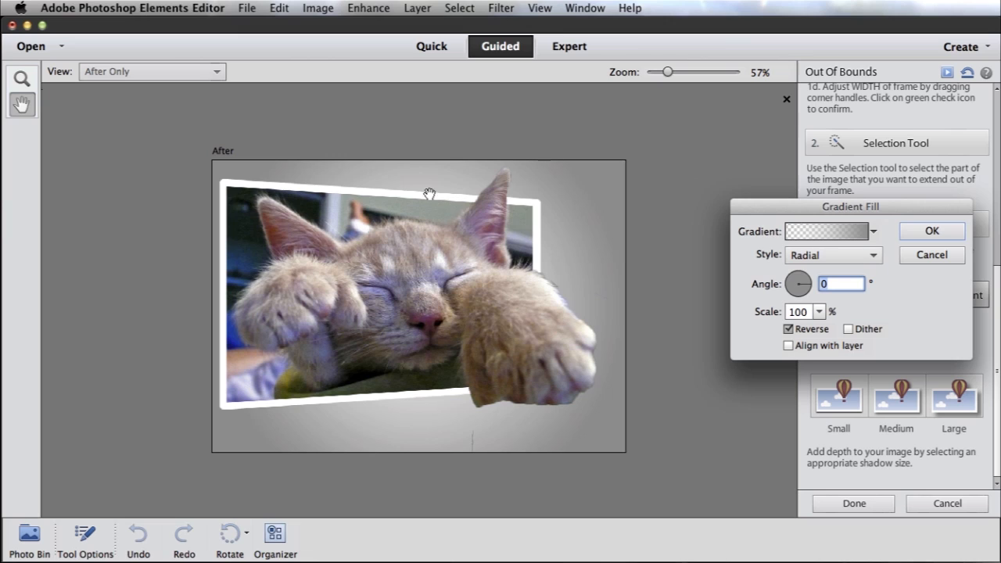
Preview several Default gradient presets, including rainbow, stripes and red-green, and set the background gradient to Violet, Orange
click(873, 231)
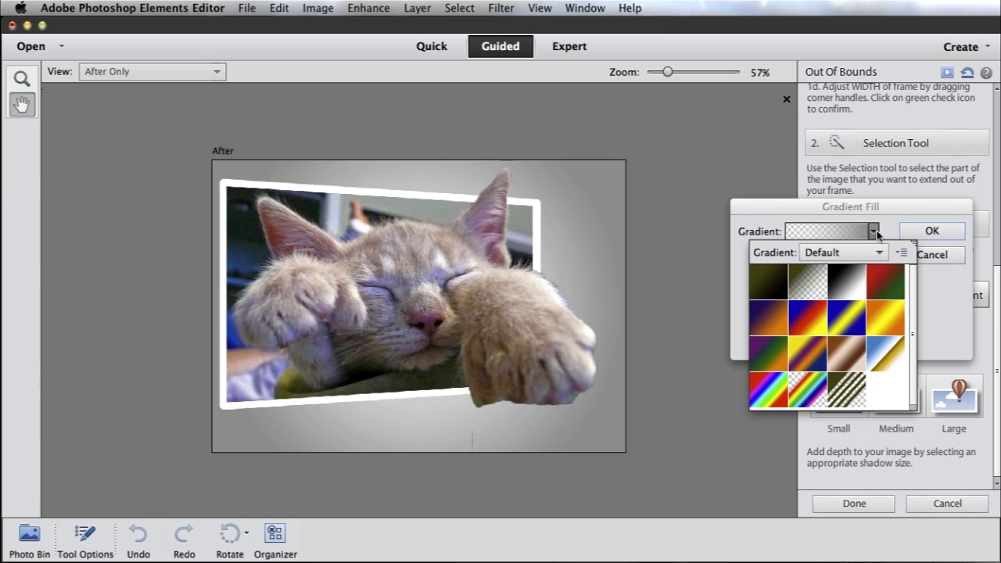
click(767, 396)
click(815, 393)
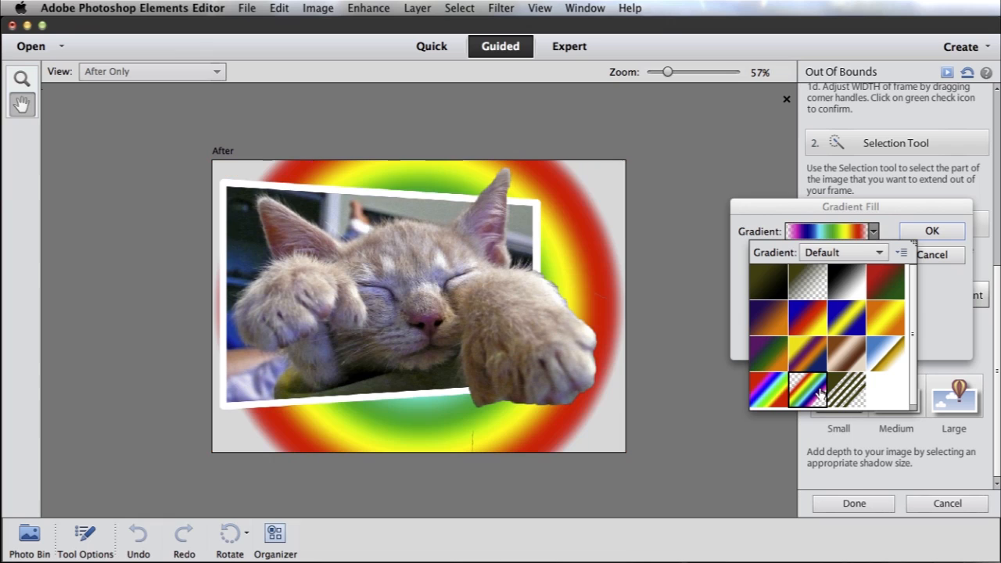
click(848, 397)
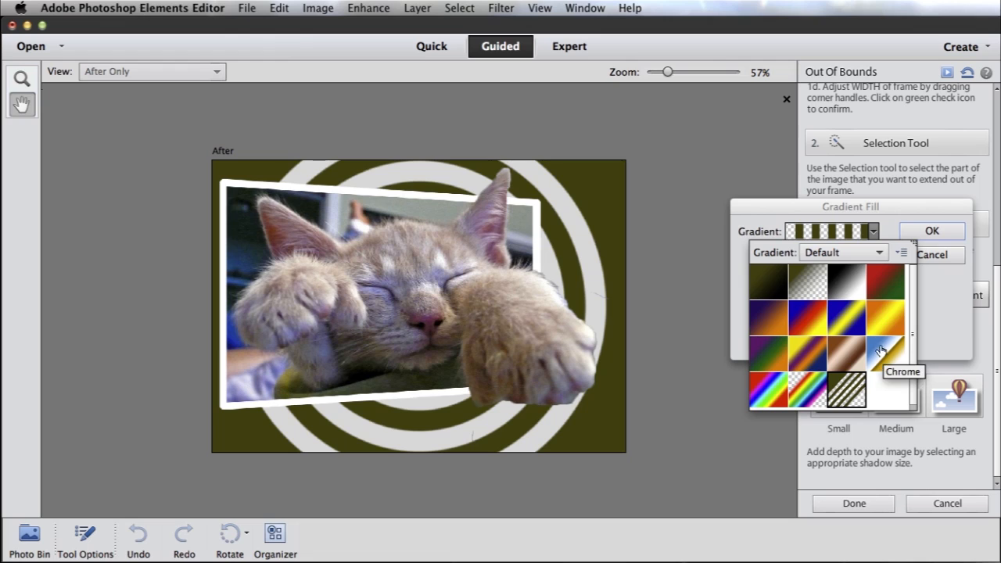
click(885, 288)
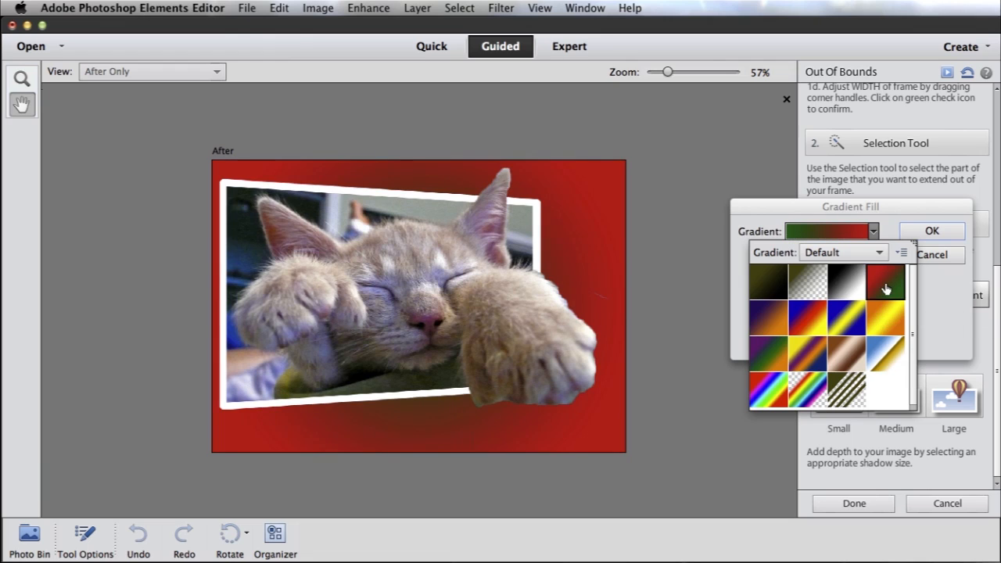
click(765, 327)
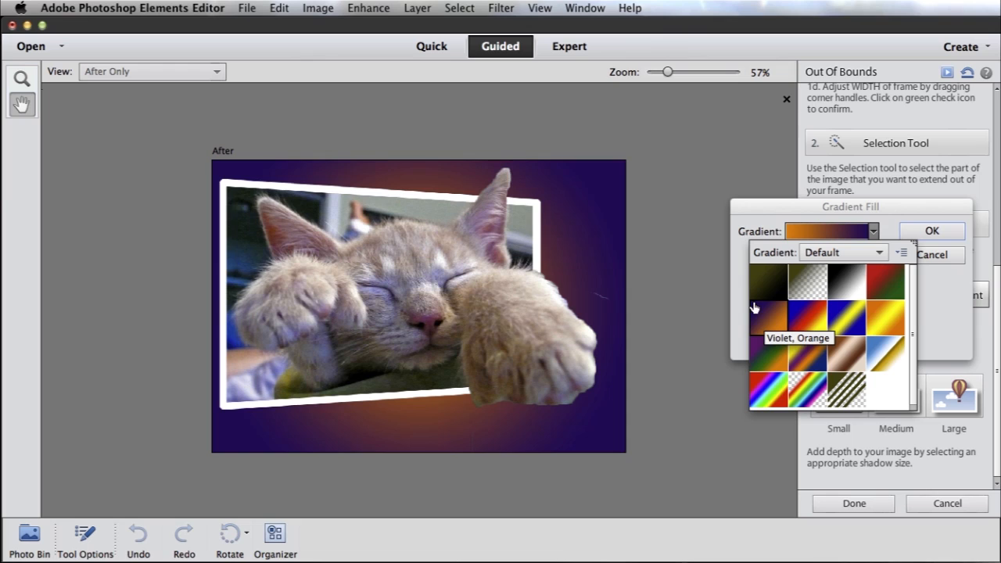
click(891, 219)
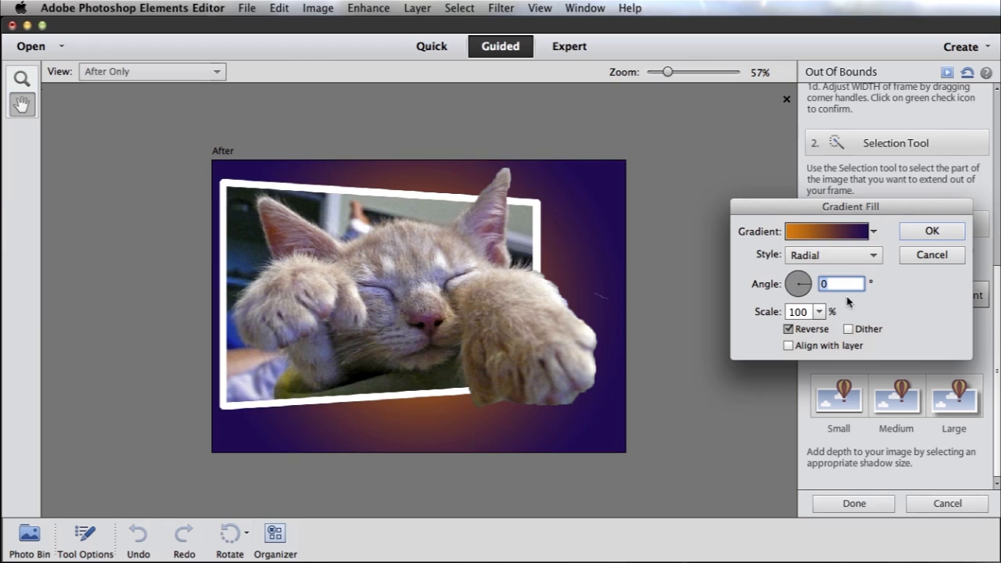
Set the background gradient's style to Linear and its angle to about 120.26°
click(840, 257)
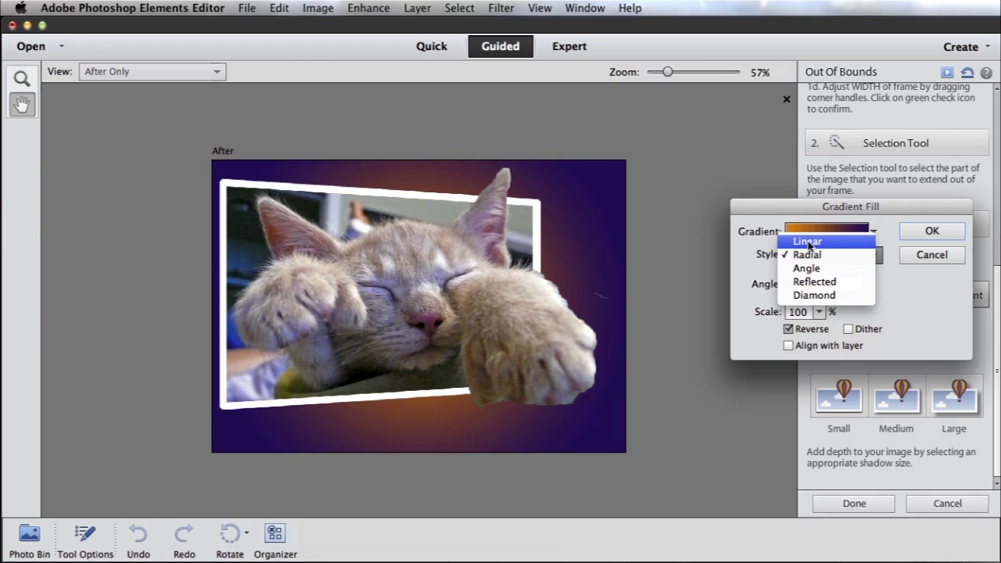
click(809, 243)
click(863, 258)
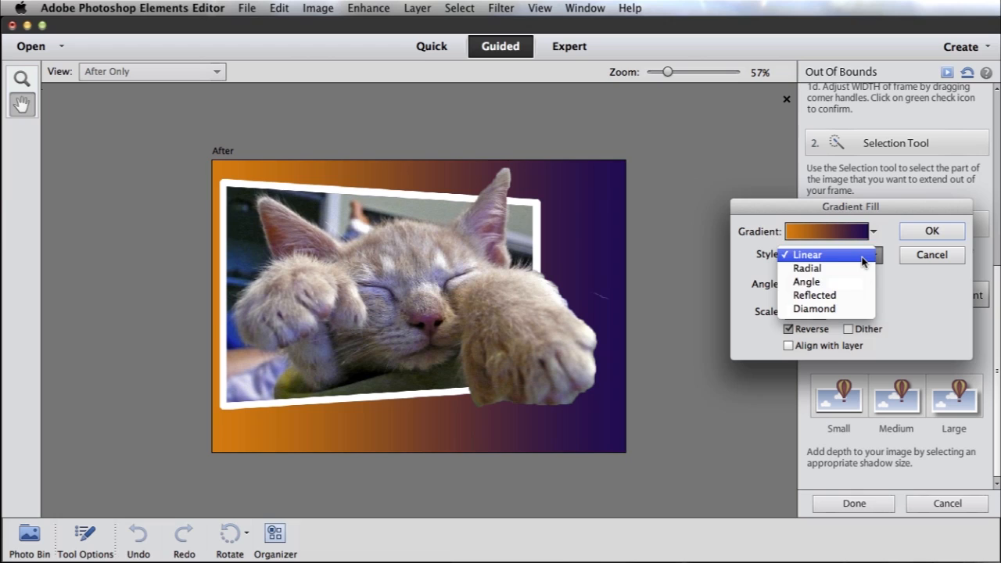
click(815, 255)
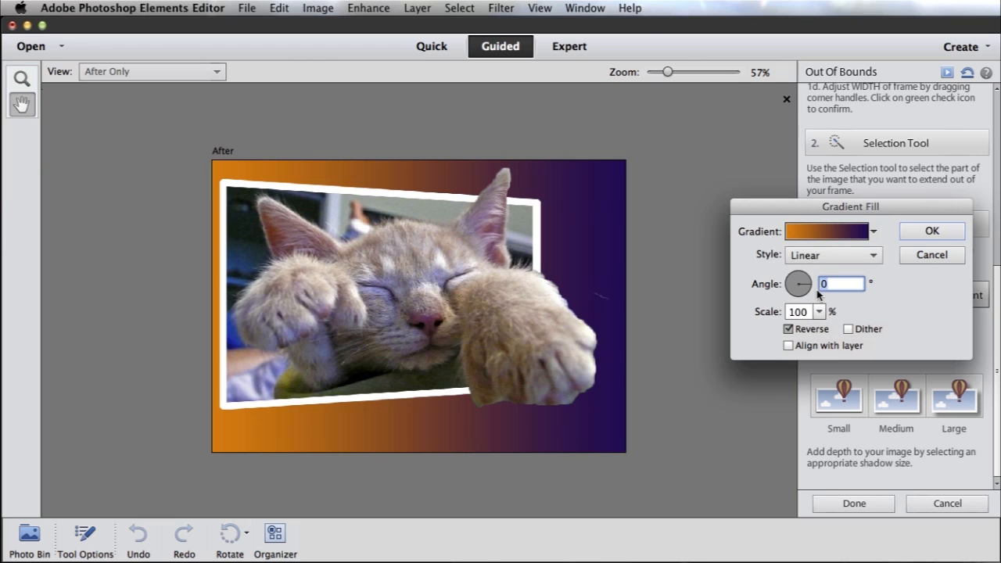
click(808, 281)
mouse_move(804, 280)
mouse_down()
mouse_move(789, 285)
mouse_move(804, 286)
mouse_move(794, 278)
mouse_up()
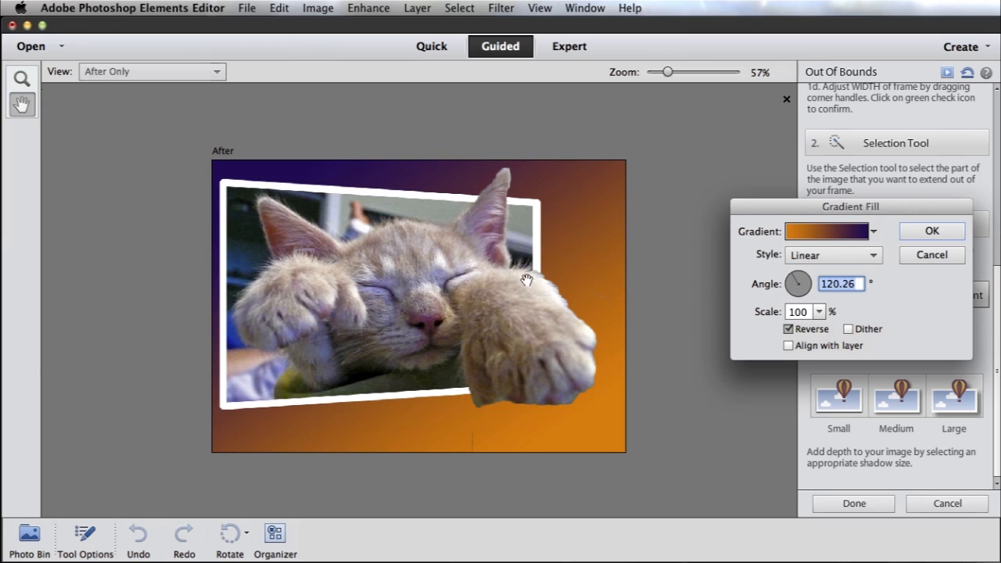
Reduce the background gradient's scale to 29% and apply the gradient fill
click(818, 311)
drag(822, 330, 752, 332)
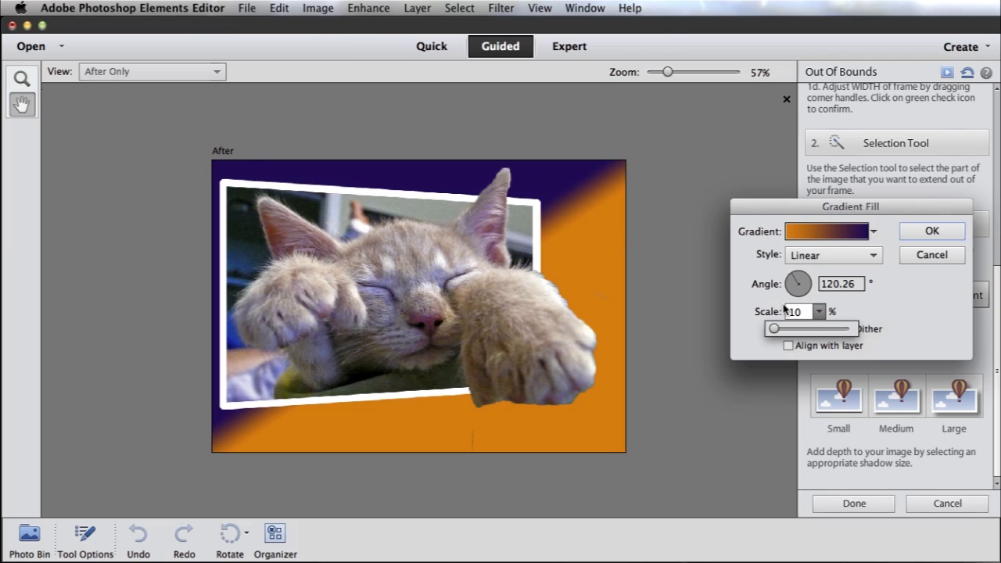
drag(775, 331, 782, 330)
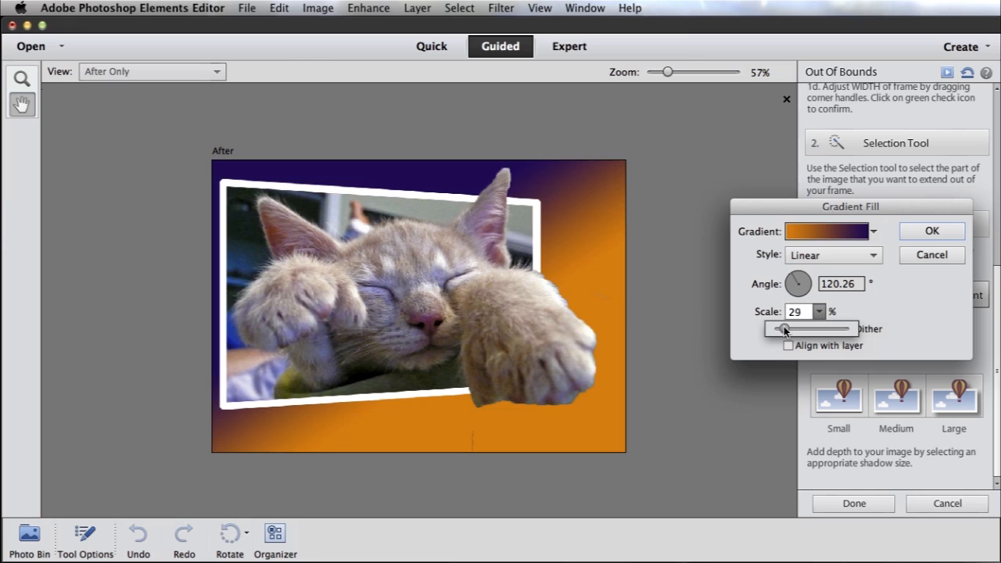
click(886, 314)
click(949, 234)
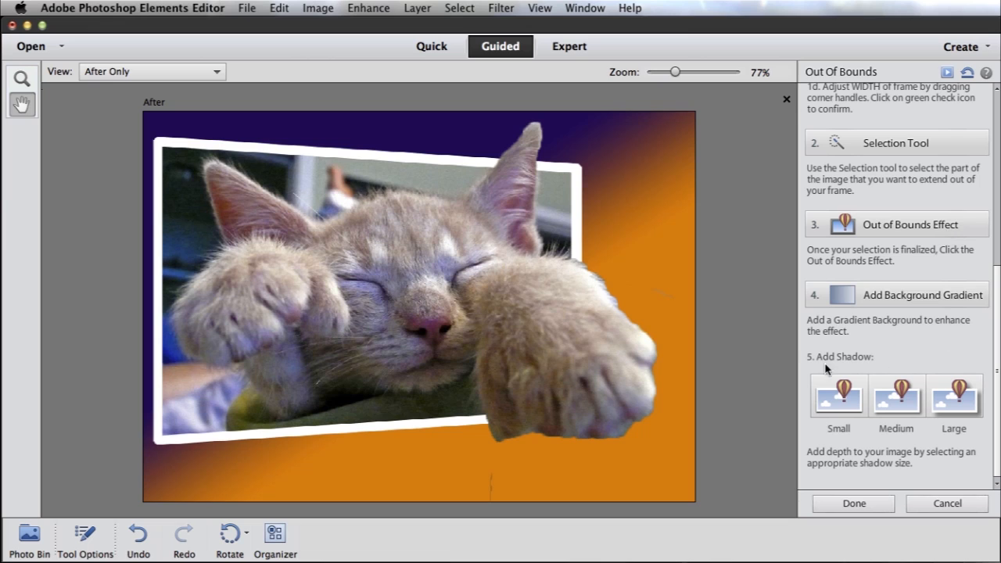
Compare the small, medium and large shadows, keep the Small shadow and finish the Out Of Bounds edit
click(843, 399)
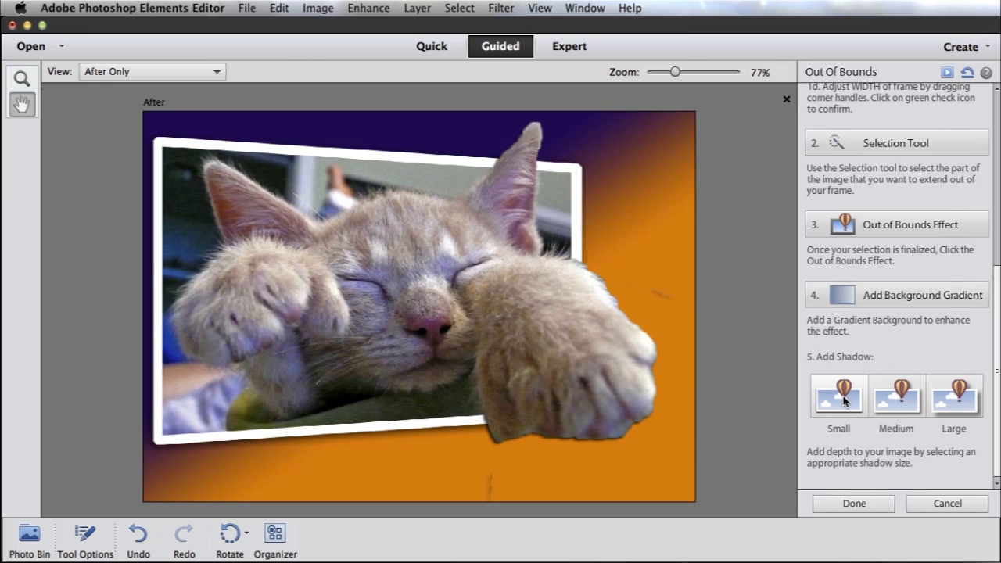
click(901, 399)
click(963, 401)
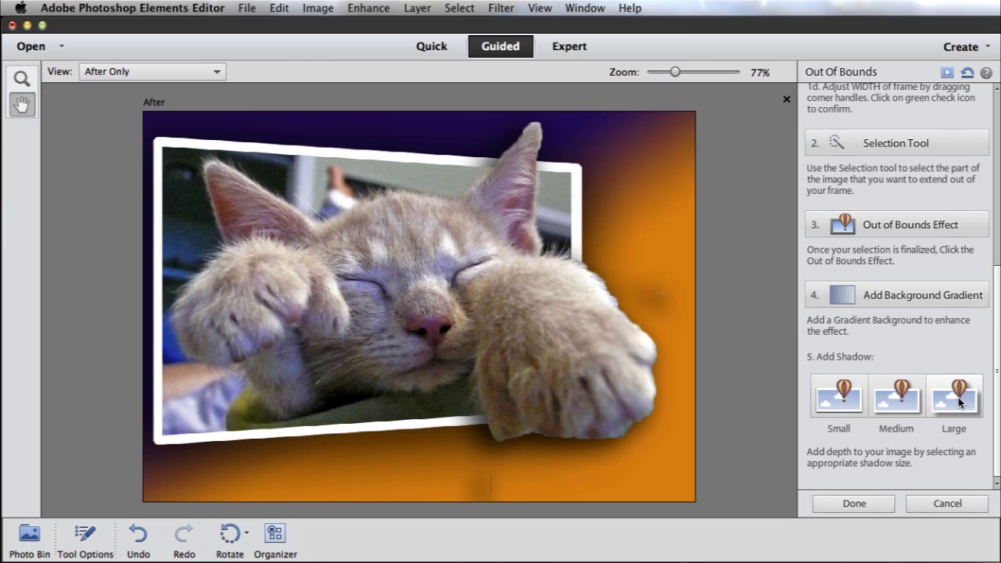
click(843, 399)
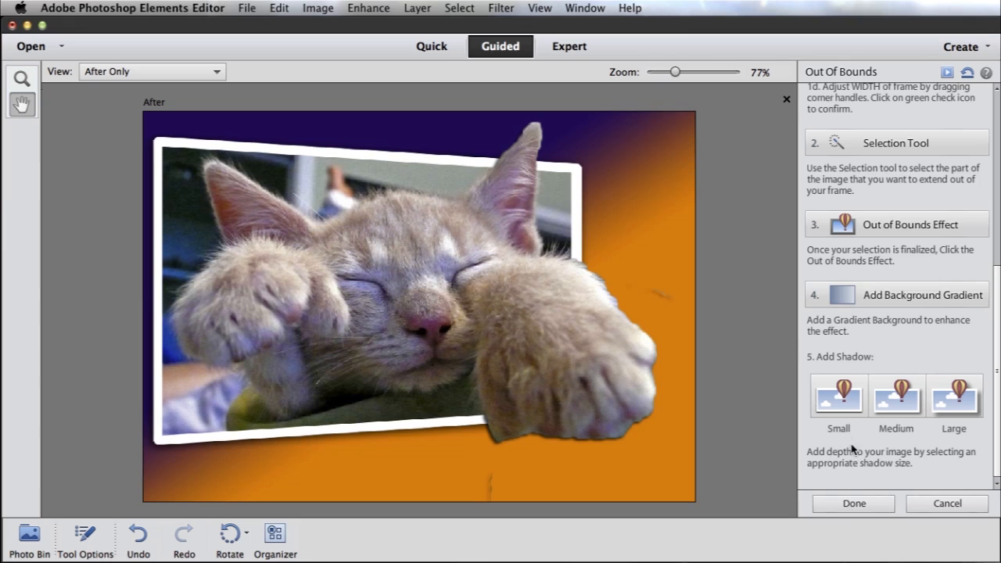
click(853, 502)
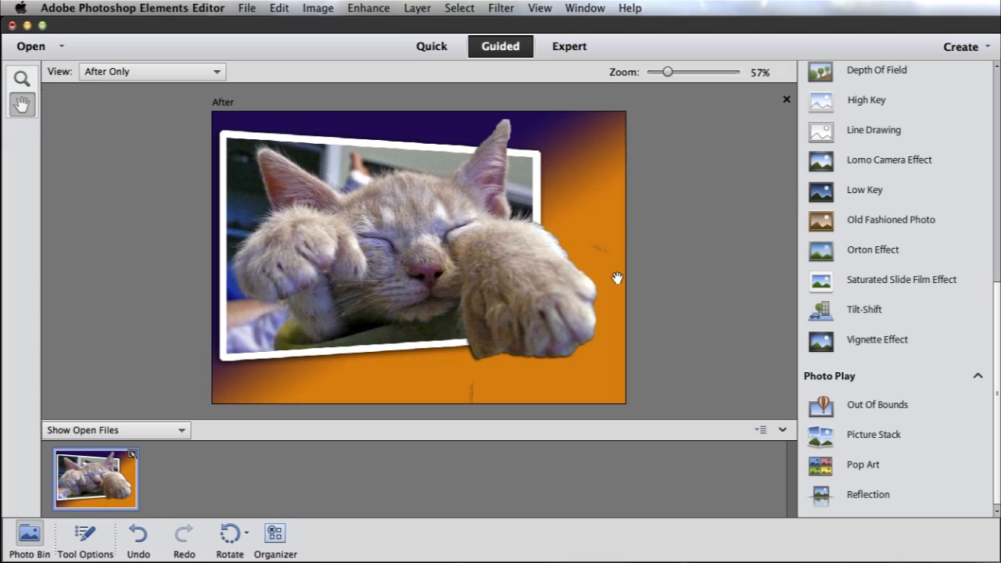
Switch to Expert mode and hide the Inside Photo layer to isolate the cut-out paw and ear
click(569, 47)
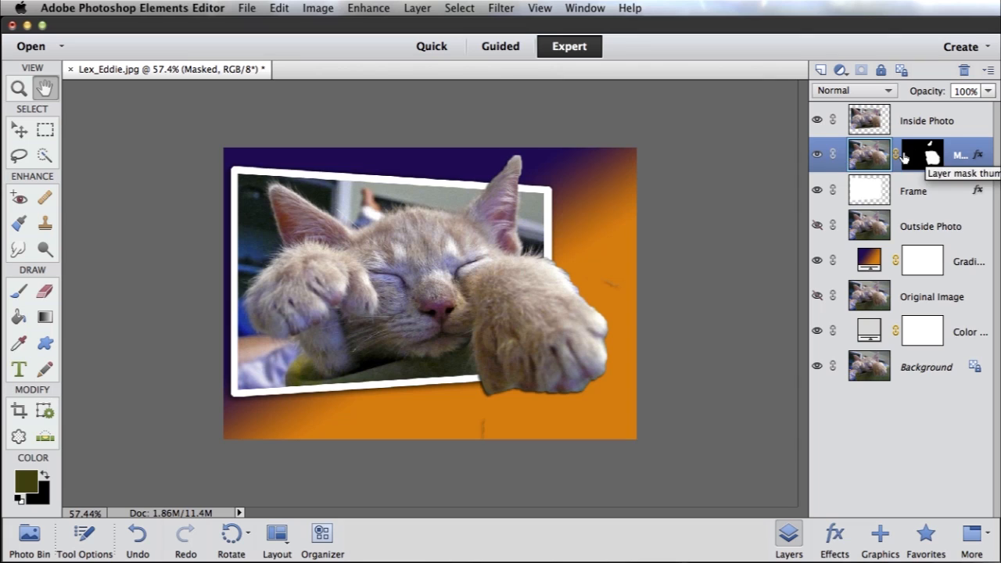
click(934, 125)
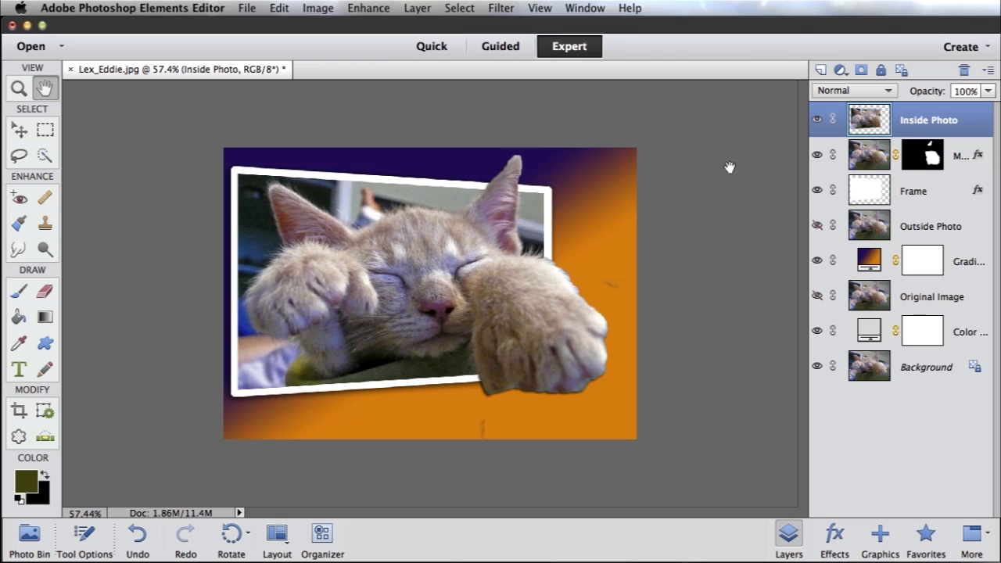
click(818, 122)
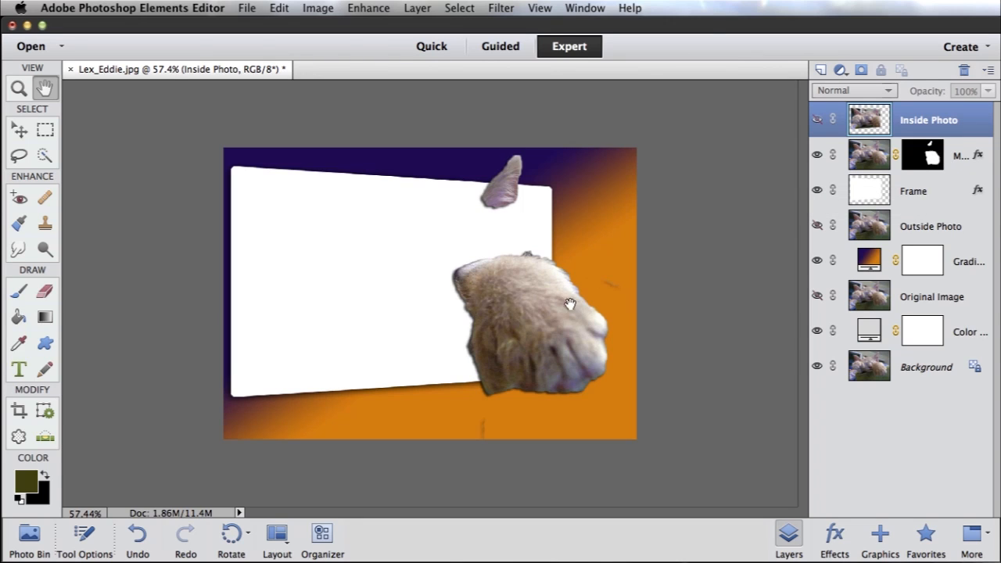
Paint black on the Masked layer's mask to remove stray marks and clean the paw's edges, and show the Inside Photo layer again
click(930, 157)
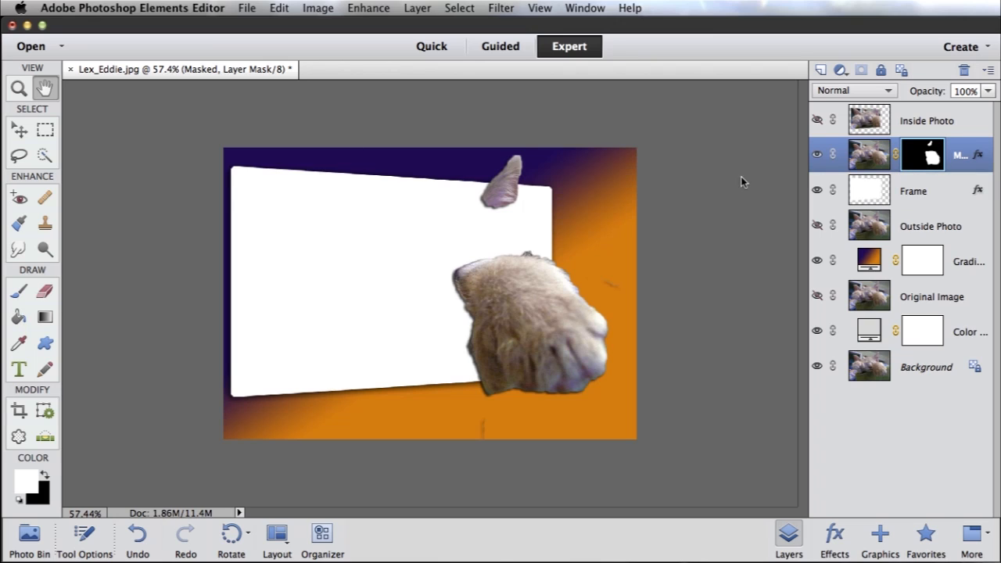
click(19, 294)
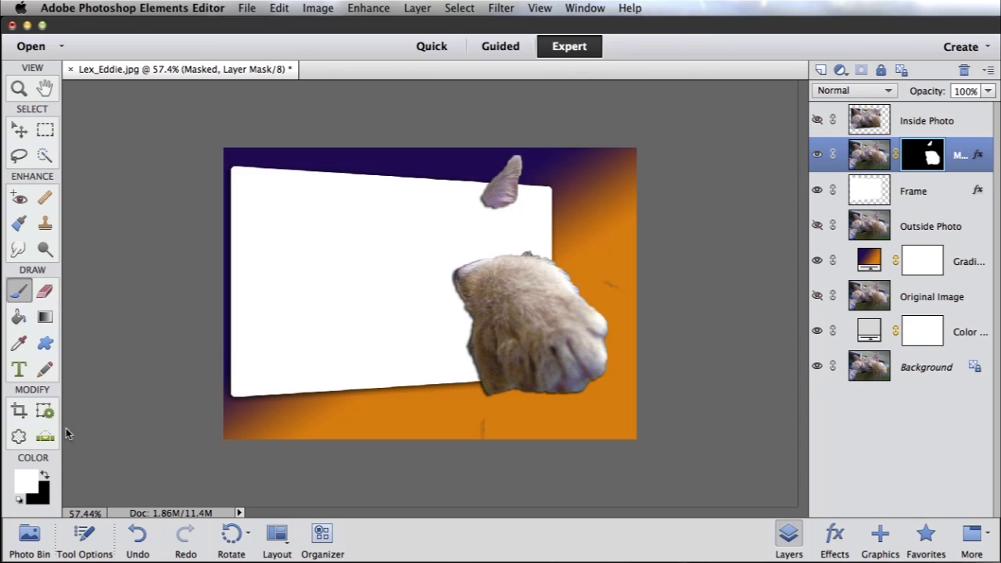
click(43, 477)
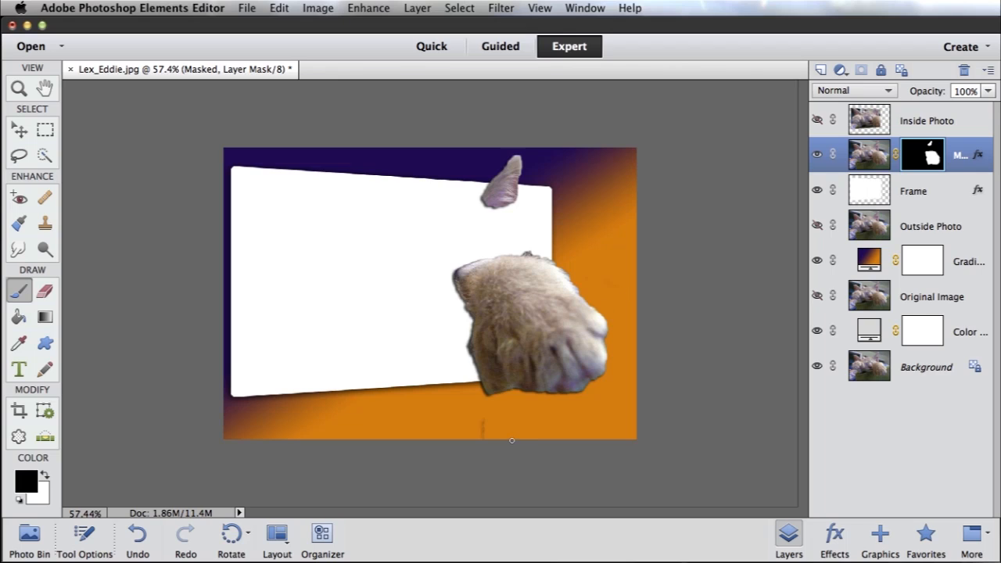
mouse_move(482, 419)
mouse_down()
mouse_move(484, 432)
mouse_move(488, 421)
mouse_up()
drag(607, 372, 608, 337)
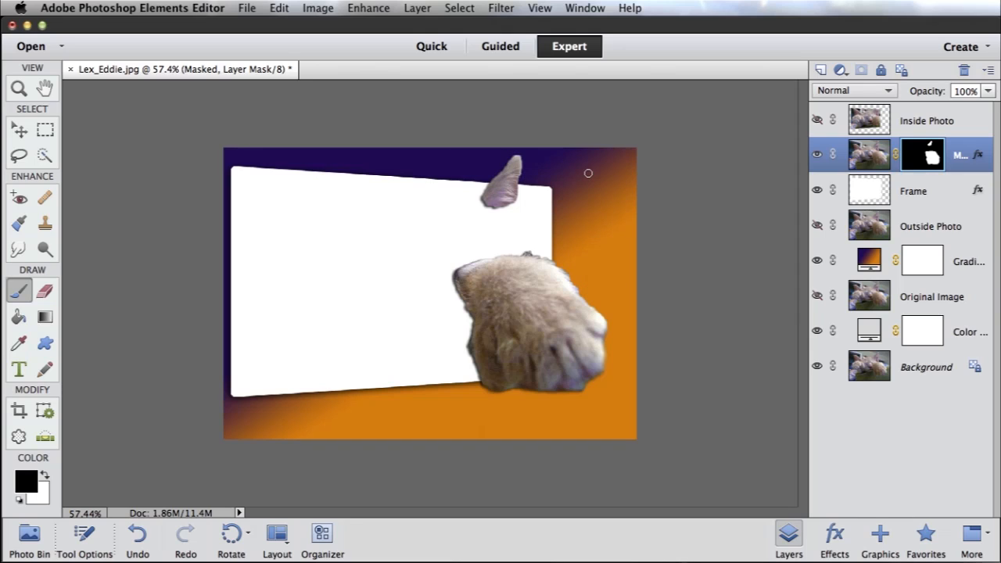
click(817, 122)
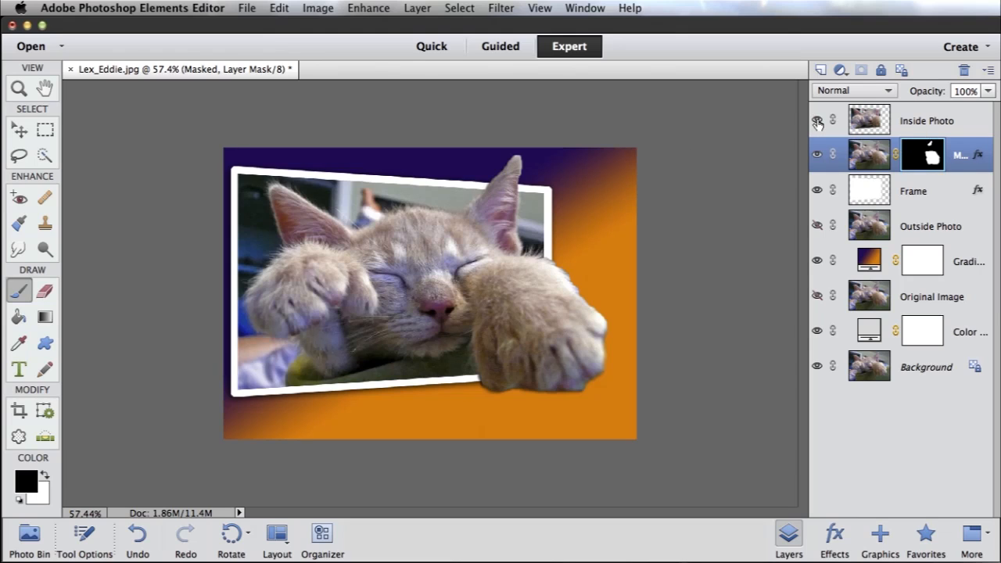